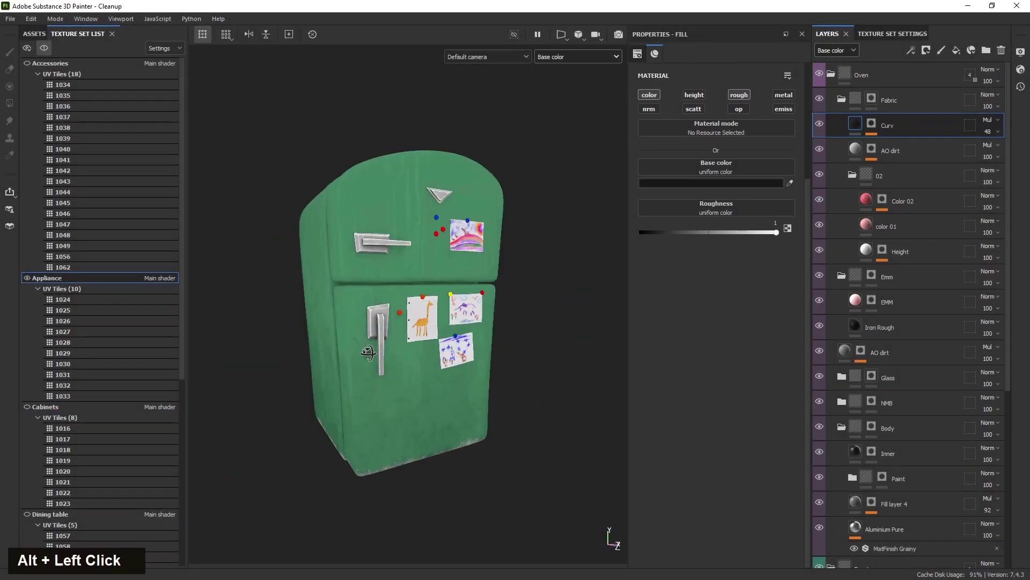
- Orbit to the refrigerator, expand its layer group and open the Dirt layer
{"action": "left_click_drag", "start_coordinate": [355, 371], "coordinate": [434, 371], "text": "alt"}
{"action": "left_click", "coordinate": [831, 151]}
{"action": "scroll", "coordinate": [826, 430], "scroll_direction": "down", "scroll_amount": 5}
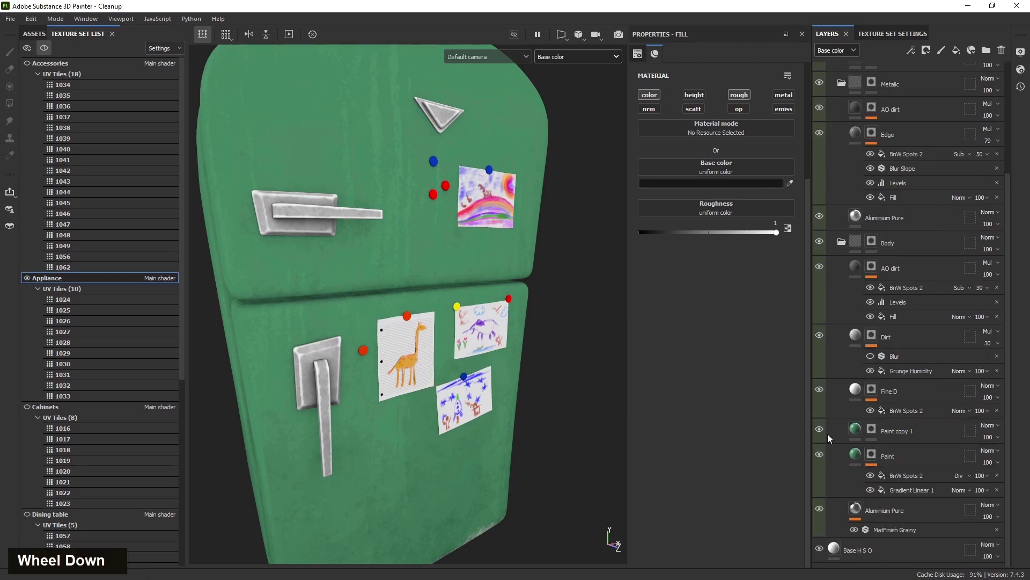
{"action": "left_click", "coordinate": [886, 337]}
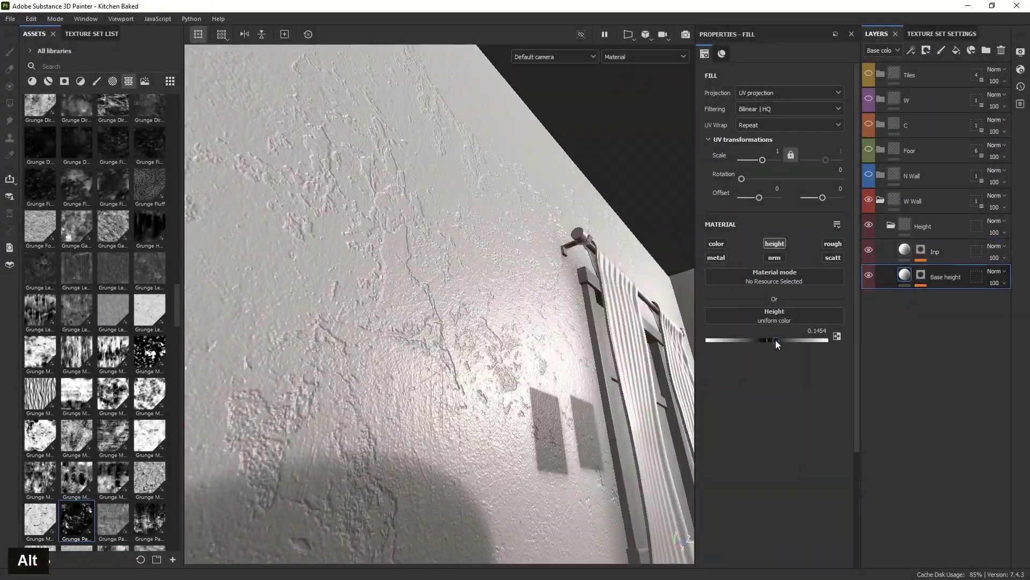
- Orbit around the curtained window wall and select the Inp height fill layer
{"action": "left_click_drag", "start_coordinate": [371, 265], "coordinate": [341, 239], "text": "alt"}
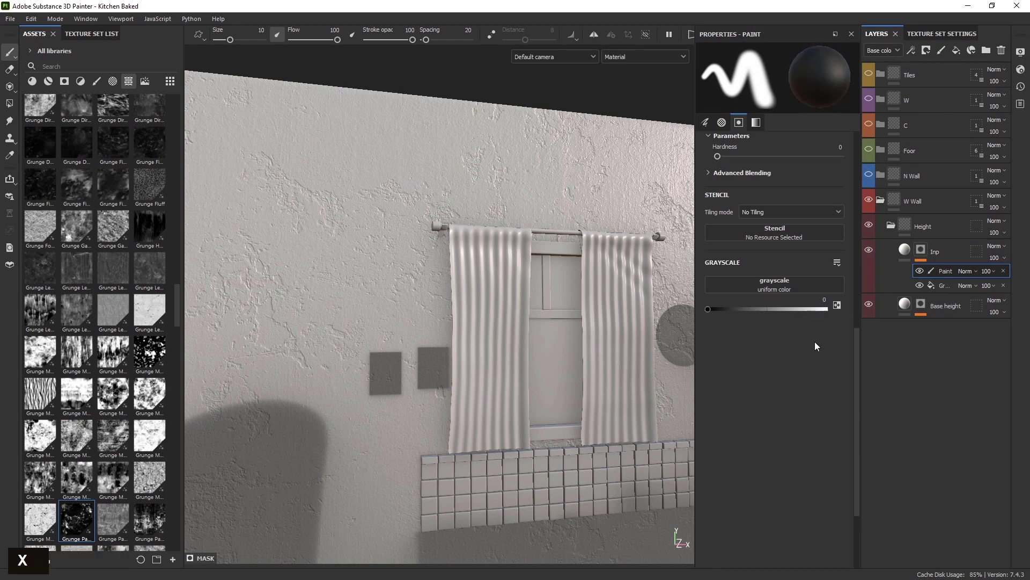
{"action": "scroll", "coordinate": [964, 270], "scroll_direction": "down", "scroll_amount": 5}
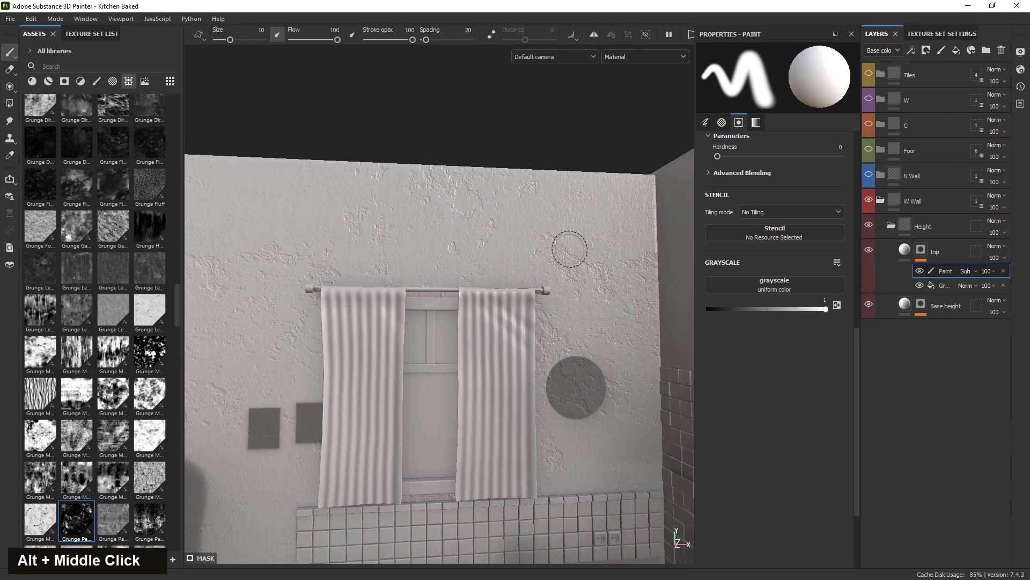
{"action": "left_click_drag", "start_coordinate": [559, 227], "coordinate": [534, 188], "text": "alt"}
{"action": "mouse_move", "coordinate": [534, 189]}
{"action": "middle_mouse_down", "text": "alt"}
{"action": "mouse_move", "coordinate": [313, 363]}
{"action": "mouse_move", "coordinate": [253, 459]}
{"action": "middle_mouse_up", "text": "alt"}
{"action": "left_click_drag", "start_coordinate": [252, 460], "coordinate": [749, 302], "text": "alt"}
{"action": "middle_click_drag", "start_coordinate": [338, 166], "coordinate": [435, 409], "text": "alt"}
{"action": "left_click", "coordinate": [935, 252]}
{"action": "mouse_move", "coordinate": [483, 363]}
{"action": "left_mouse_down", "text": "alt"}
{"action": "mouse_move", "coordinate": [446, 410]}
{"action": "mouse_move", "coordinate": [507, 377]}
{"action": "left_mouse_up", "text": "alt"}
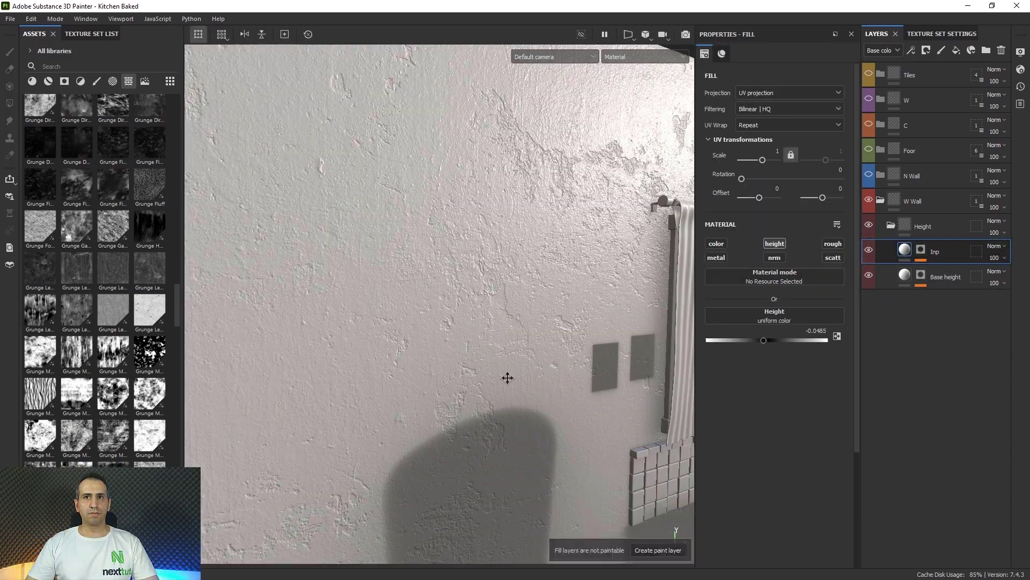
{"action": "scroll", "coordinate": [301, 241], "scroll_direction": "up", "scroll_amount": 5}
{"action": "mouse_move", "coordinate": [354, 354]}
{"action": "left_mouse_down", "text": "alt"}
{"action": "mouse_move", "coordinate": [207, 224]}
{"action": "mouse_move", "coordinate": [413, 263]}
{"action": "left_mouse_up", "text": "alt"}
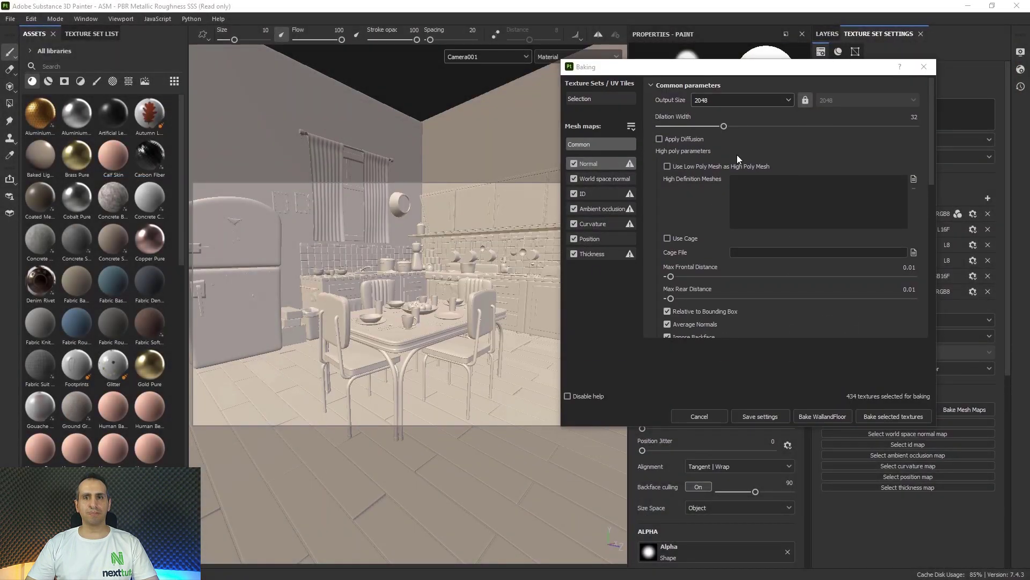
{"action": "scroll", "coordinate": [666, 219], "scroll_direction": "down", "scroll_amount": 2}
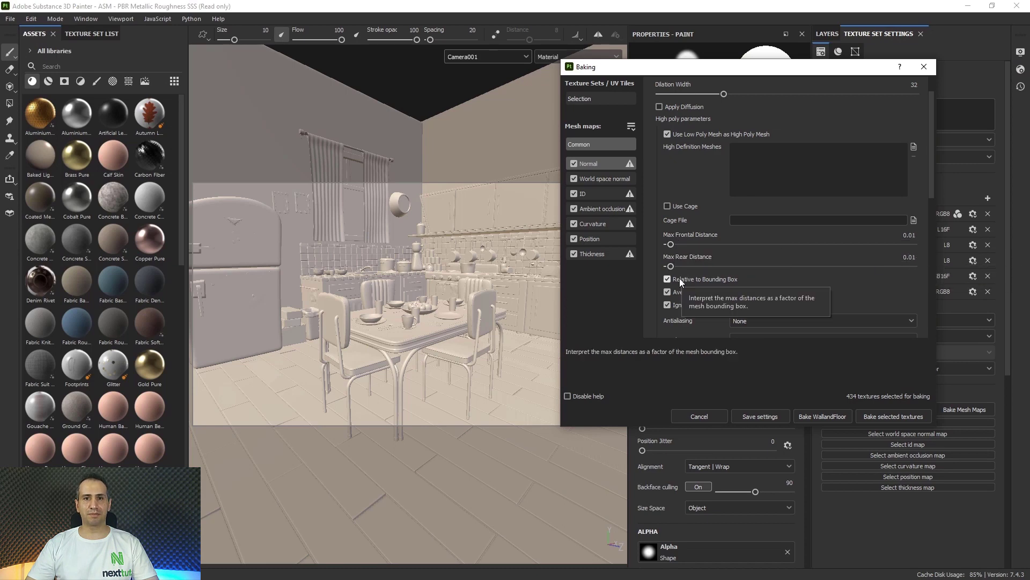
{"action": "scroll", "coordinate": [676, 292], "scroll_direction": "down", "scroll_amount": 3}
- Show the normal baker's parameters in the Baking dialog
{"action": "left_click", "coordinate": [749, 227]}
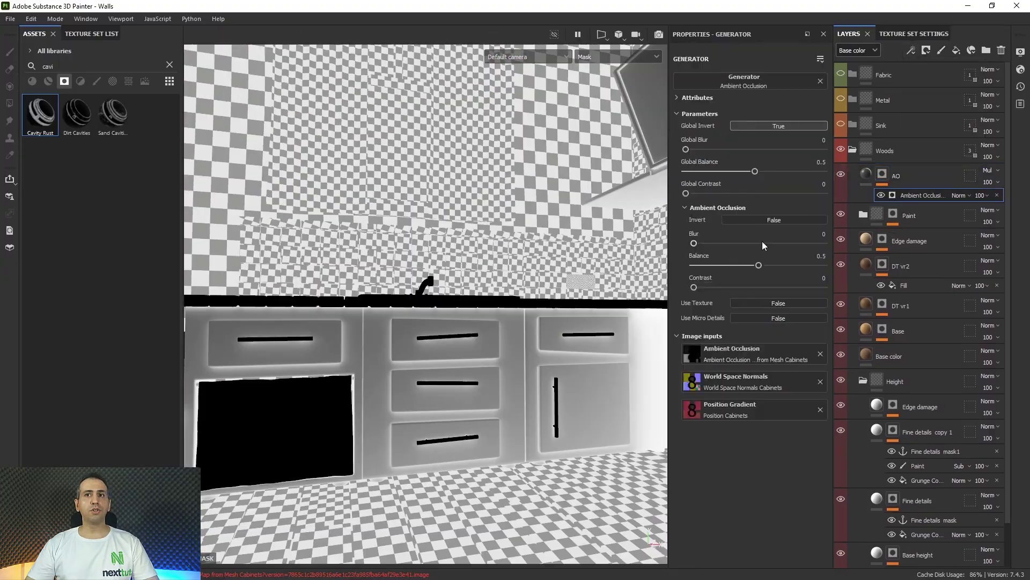
- Raise the cabinet wood AO generator's balance to 0.79
{"action": "left_click_drag", "start_coordinate": [758, 265], "coordinate": [796, 265]}
{"action": "key", "text": "m"}
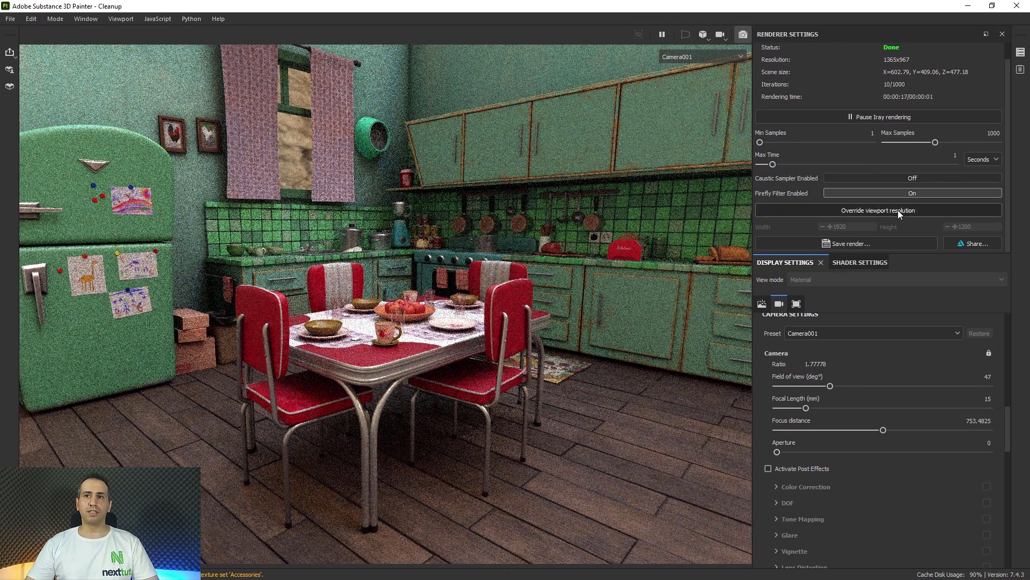
- Override the render resolution to 1920x1080 and adjust the maximum render time
{"action": "left_click", "coordinate": [899, 210]}
{"action": "scroll", "coordinate": [982, 395], "scroll_direction": "up", "scroll_amount": 1}
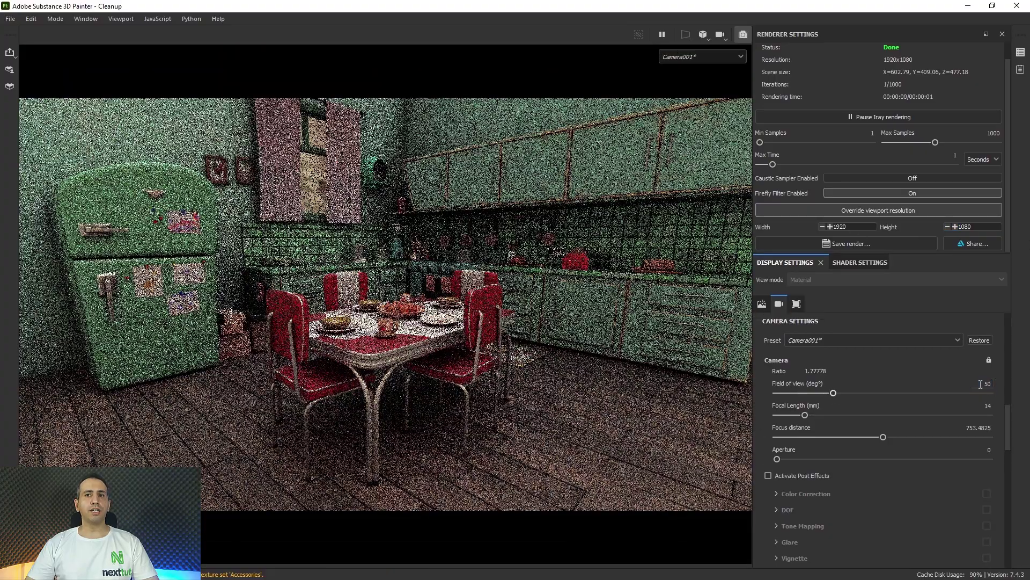
{"action": "scroll", "coordinate": [981, 385], "scroll_direction": "down", "scroll_amount": 7}
{"action": "scroll", "coordinate": [982, 384], "scroll_direction": "down", "scroll_amount": 6}
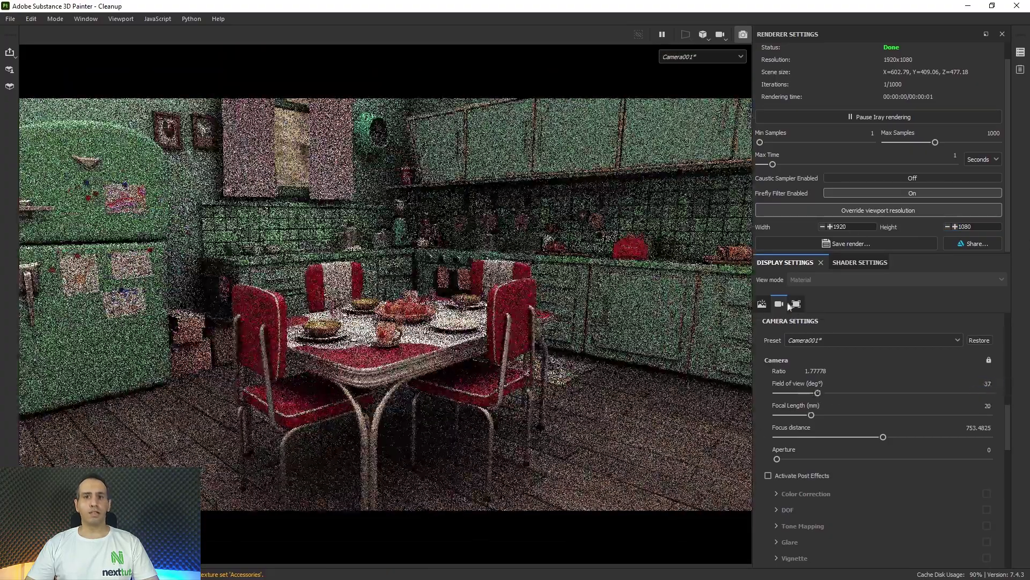
{"action": "key", "text": "ctrl+z"}
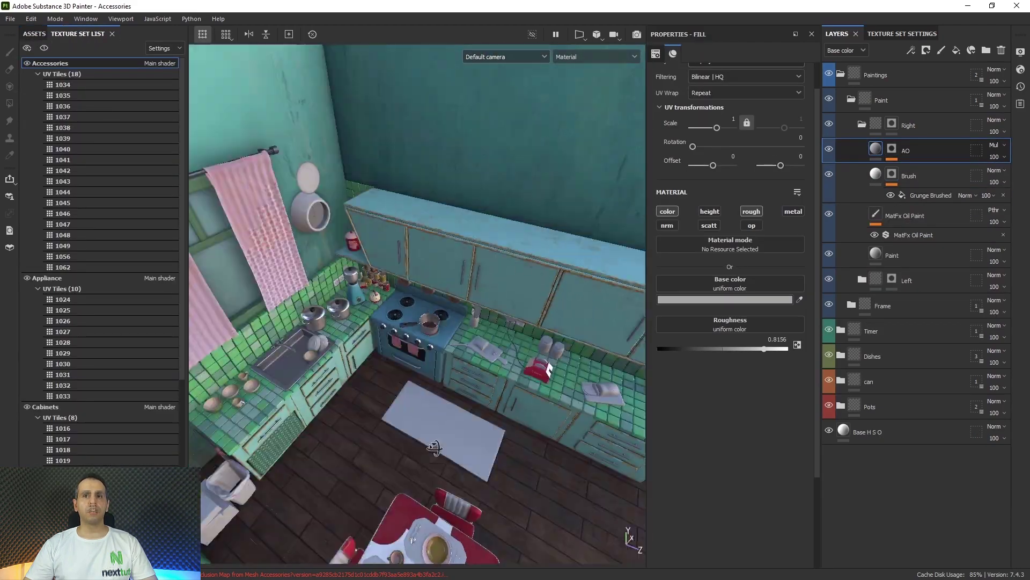
{"action": "type", "text": "t"}
- Name the folder Carpet and drag a fabric weave pattern onto the Base height fill
{"action": "key", "text": "Return"}
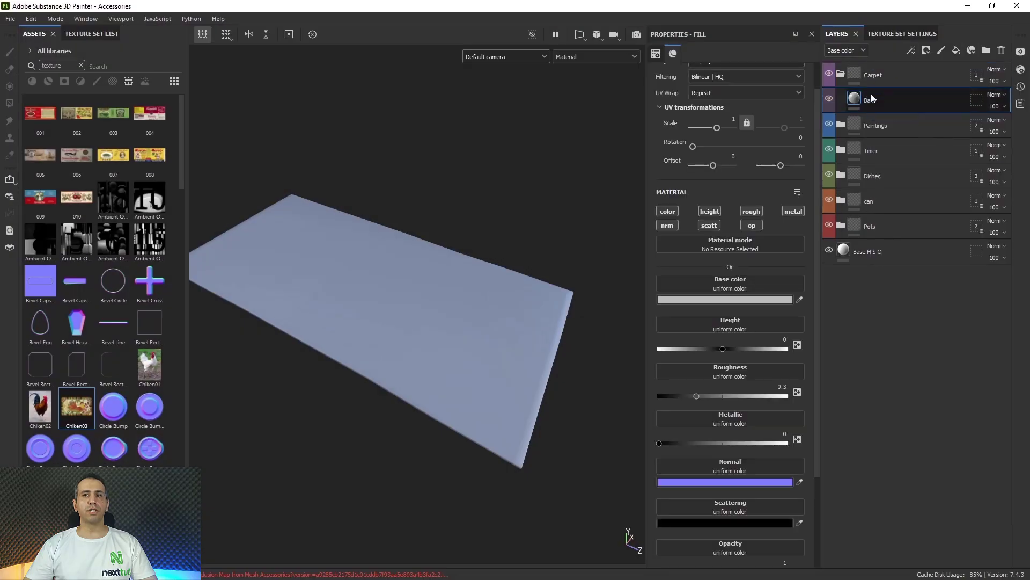
{"action": "scroll", "coordinate": [97, 322], "scroll_direction": "down", "scroll_amount": 5}
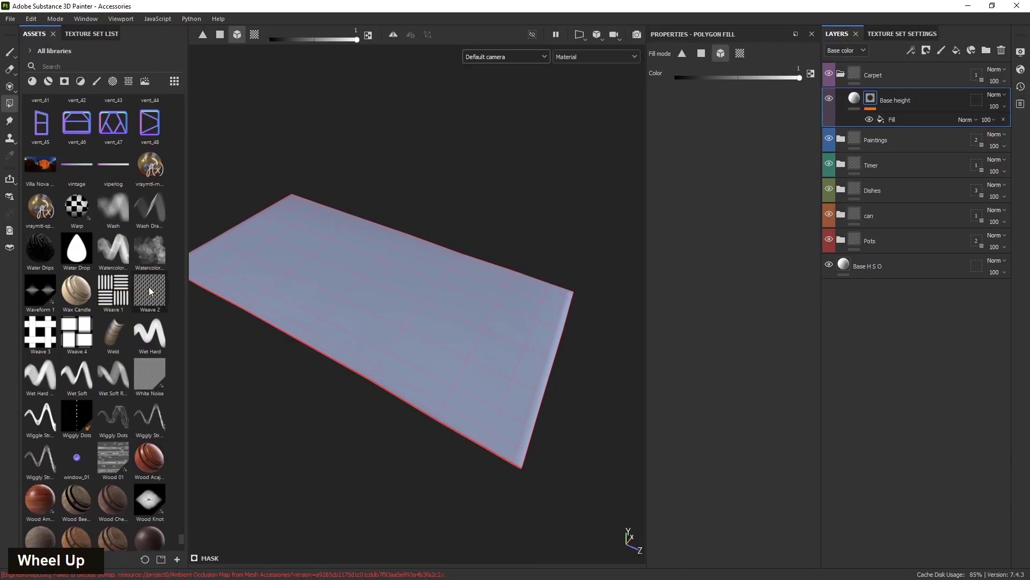
{"action": "left_click_drag", "start_coordinate": [150, 290], "coordinate": [730, 214]}
{"action": "type", "text": "fabr"}
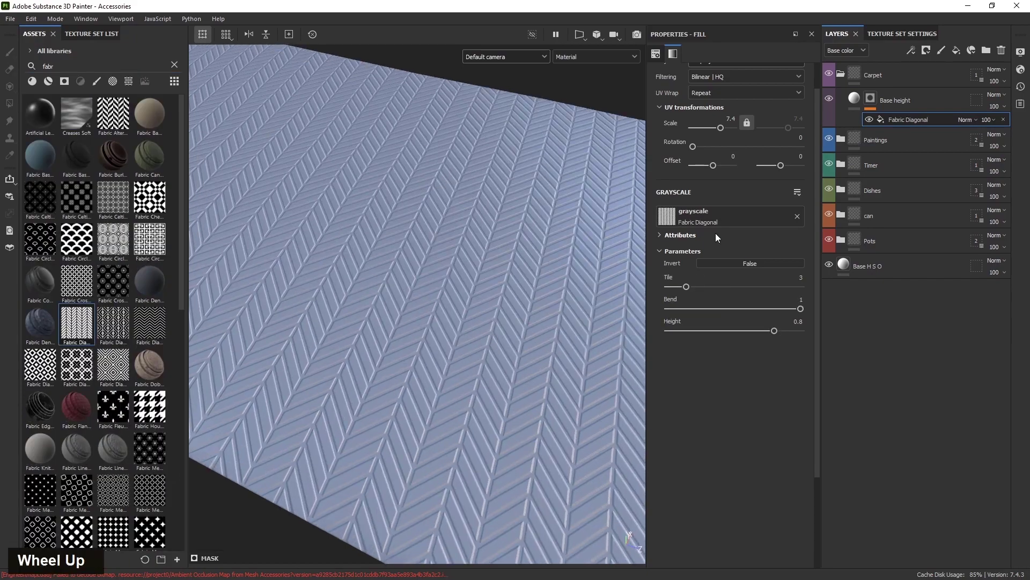